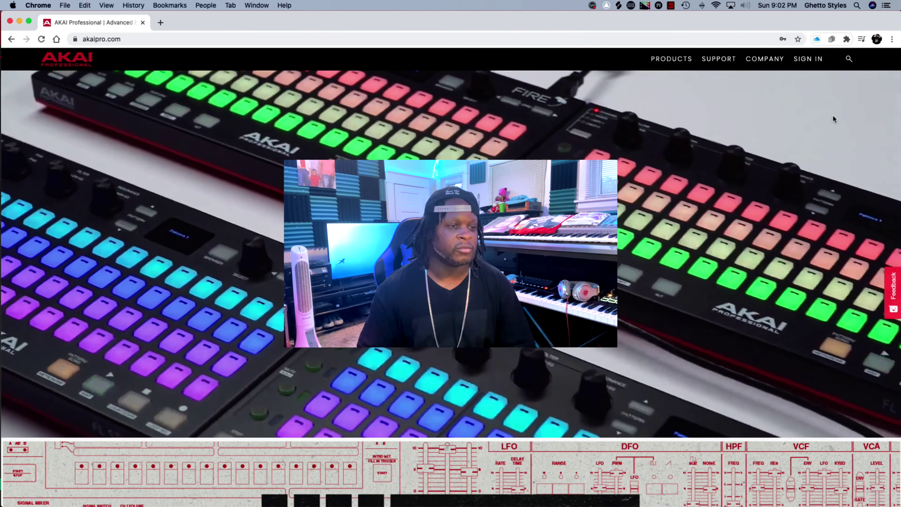
# Go to SIGN IN in the site navigation and land on the signed-in My Account overview
pyautogui.moveTo(727, 59)
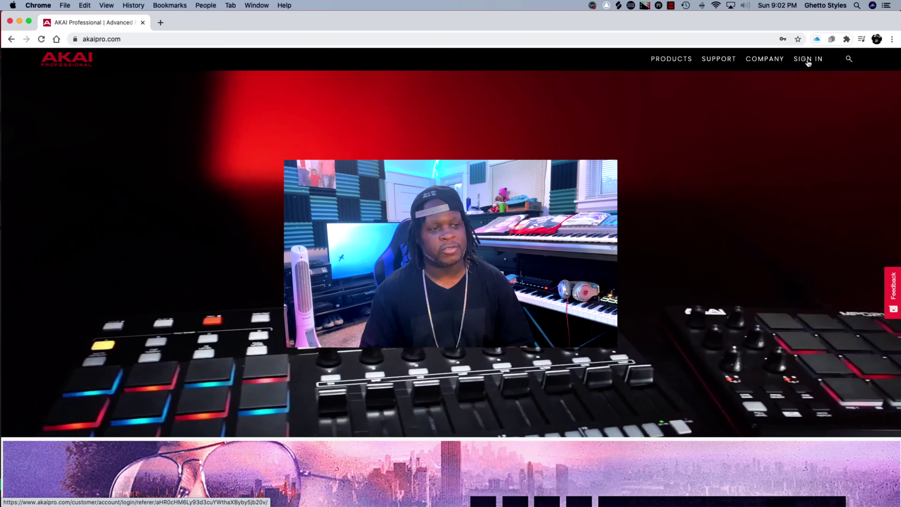
pyautogui.click(805, 60)
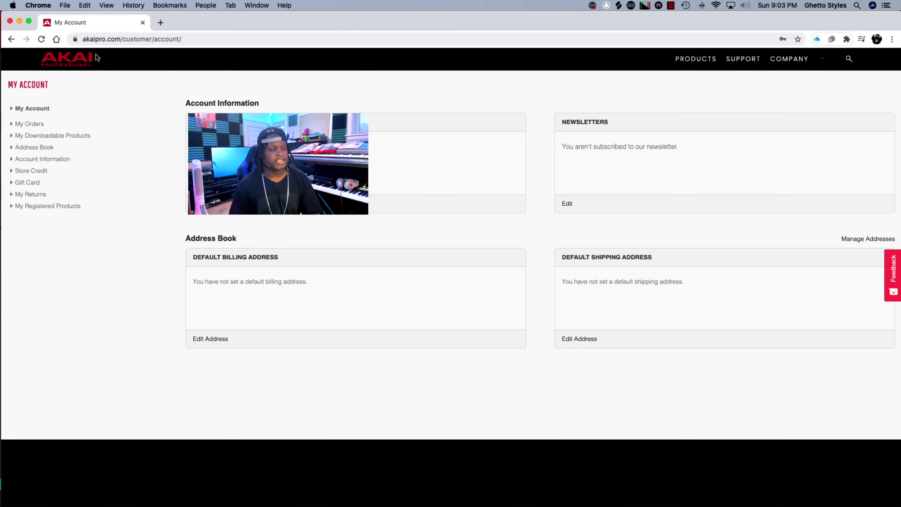
# Open My Registered Products and browse down to the MPC 2.8.1 Windows and Mac downloads
pyautogui.click(67, 209)
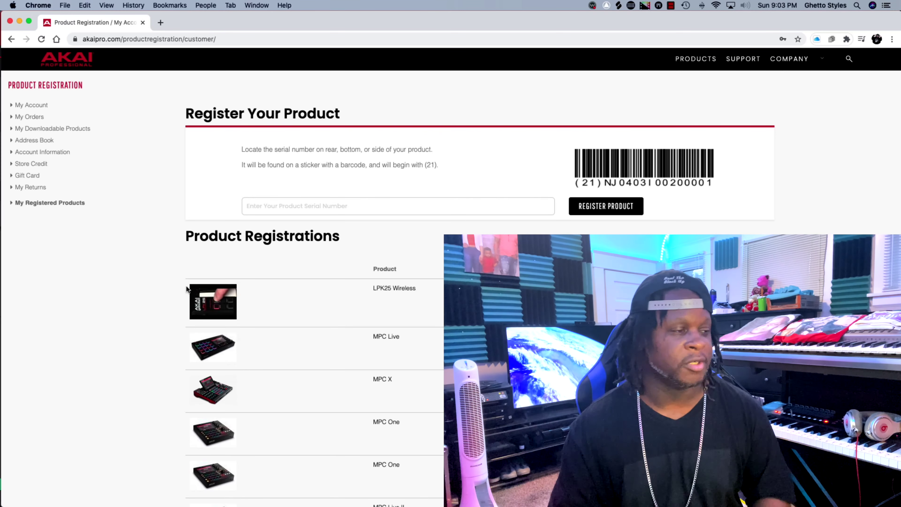
pyautogui.scroll(-15, 160, 290)
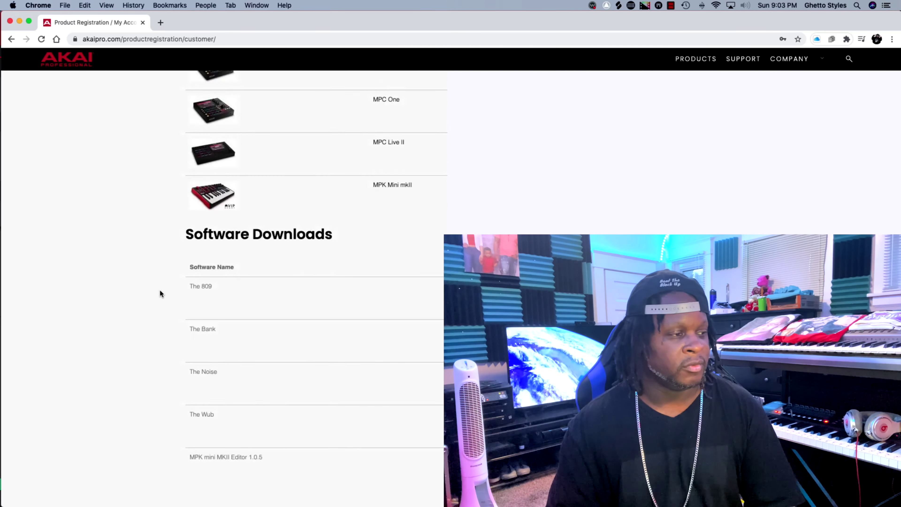
pyautogui.scroll(-10, 159, 291)
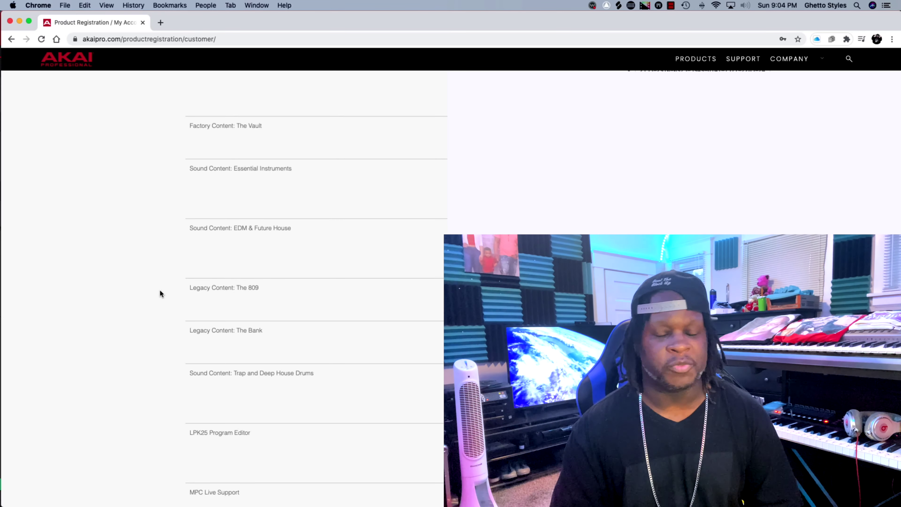
pyautogui.scroll(-10, 160, 290)
pyautogui.scroll(-8, 159, 293)
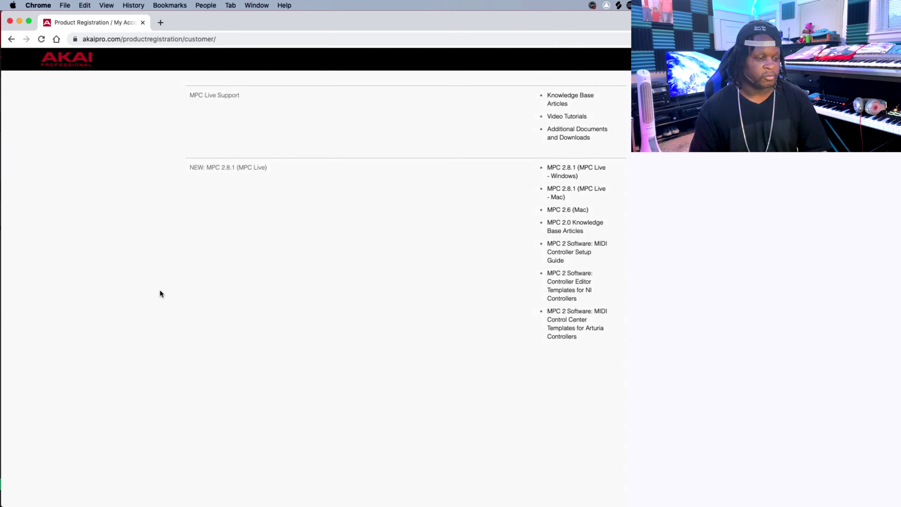
pyautogui.scroll(-1, 461, 156)
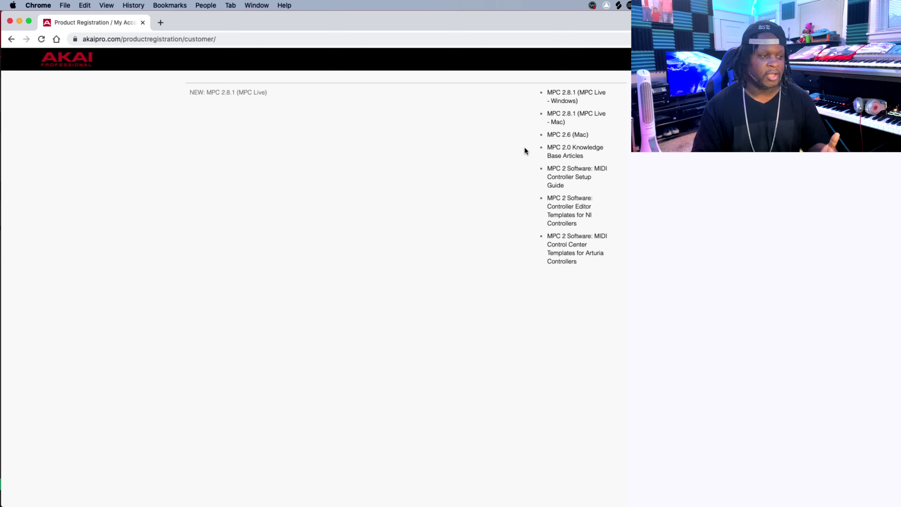
pyautogui.scroll(-10, 525, 148)
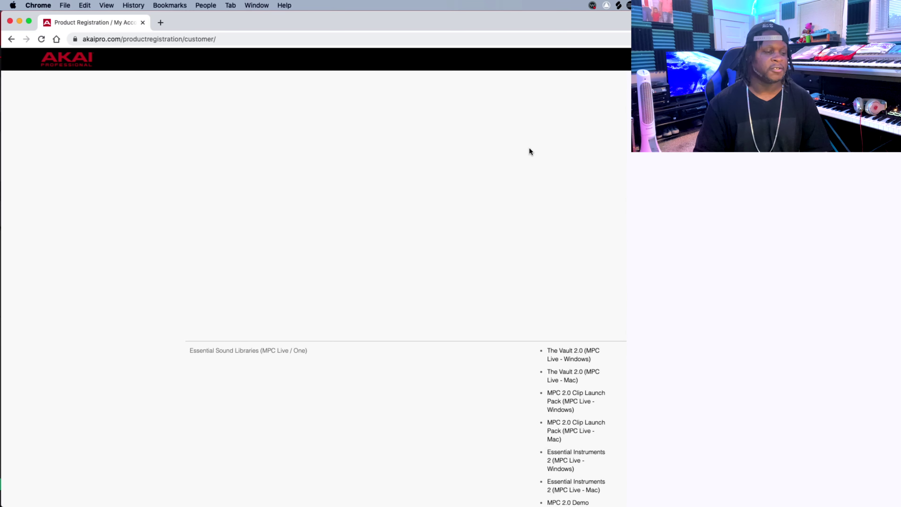
pyautogui.scroll(-7, 529, 151)
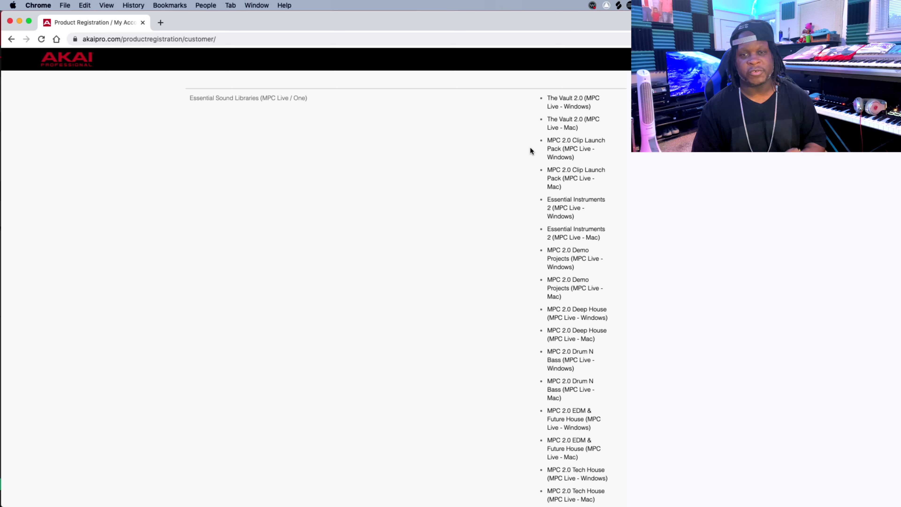
pyautogui.scroll(-8, 530, 150)
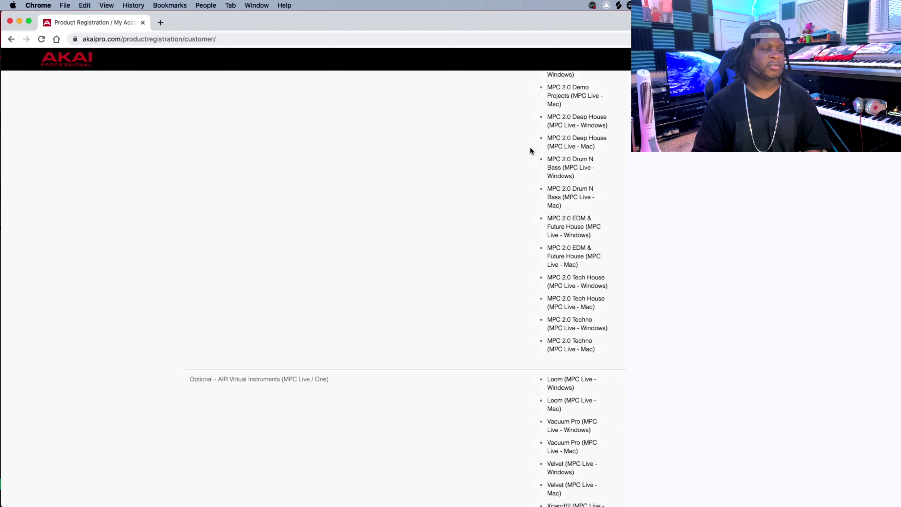
pyautogui.scroll(14, 529, 150)
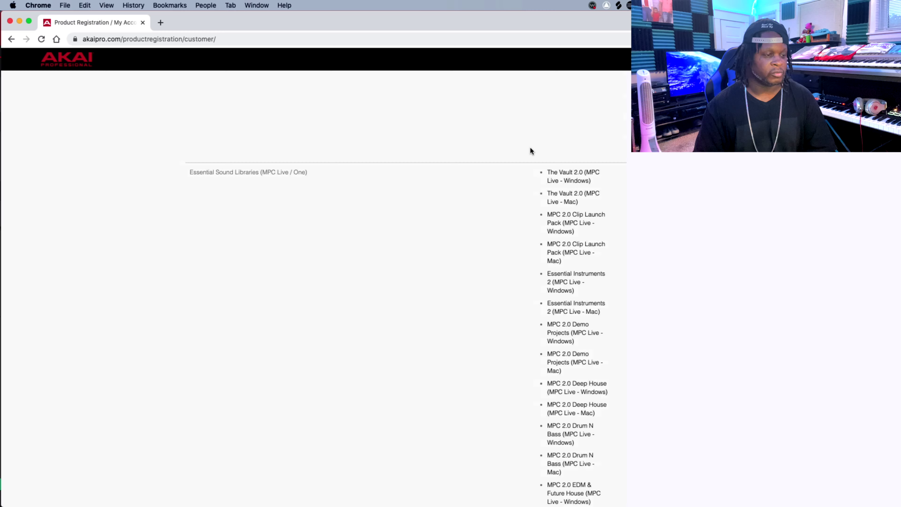
pyautogui.scroll(6, 529, 151)
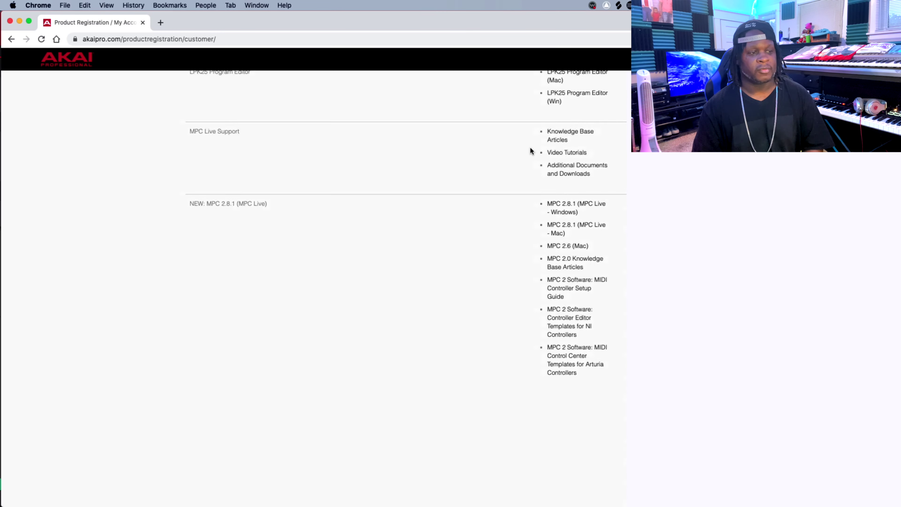
pyautogui.scroll(1, 530, 150)
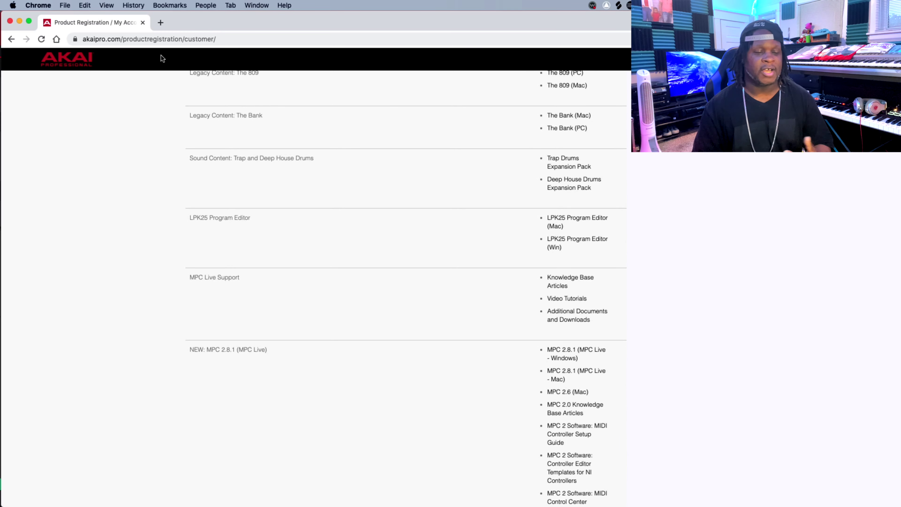
# Close Chrome and bring up MPC's main menu with its Tools submenu
pyautogui.click(10, 21)
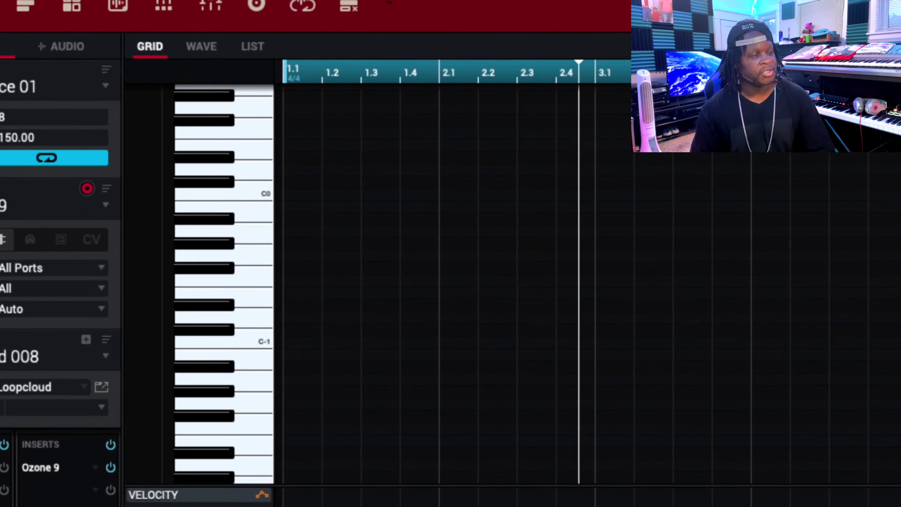
pyautogui.click(34, 58)
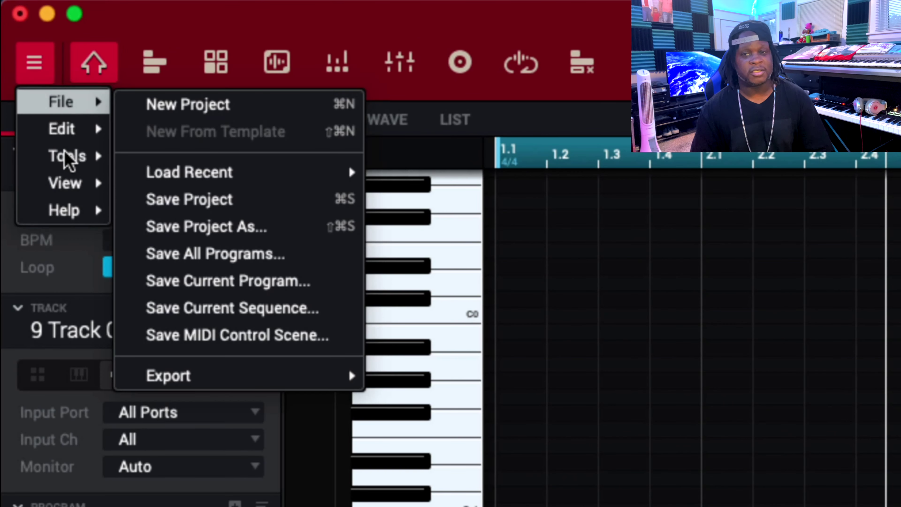
pyautogui.moveTo(71, 164)
pyautogui.moveTo(200, 166)
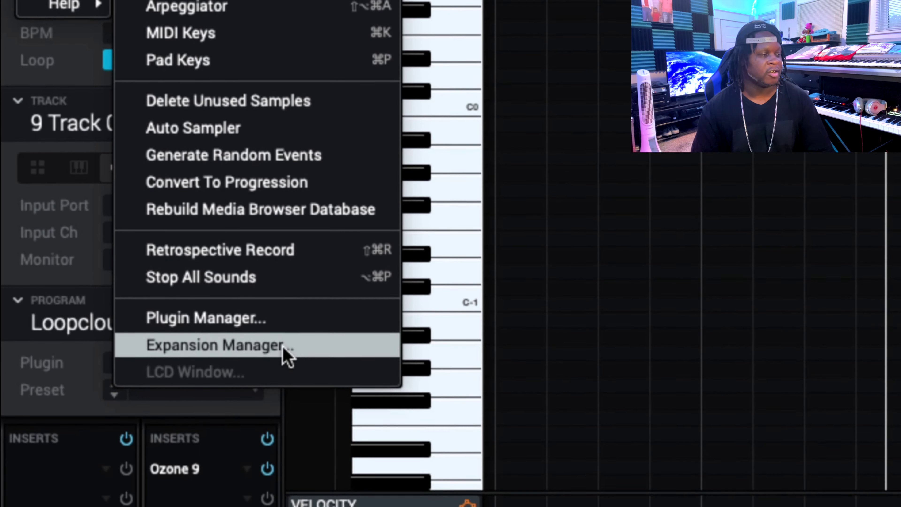
# Open the Expansion Manager, scroll its Expansions list, and choose Export... for a standalone MPC
pyautogui.click(239, 352)
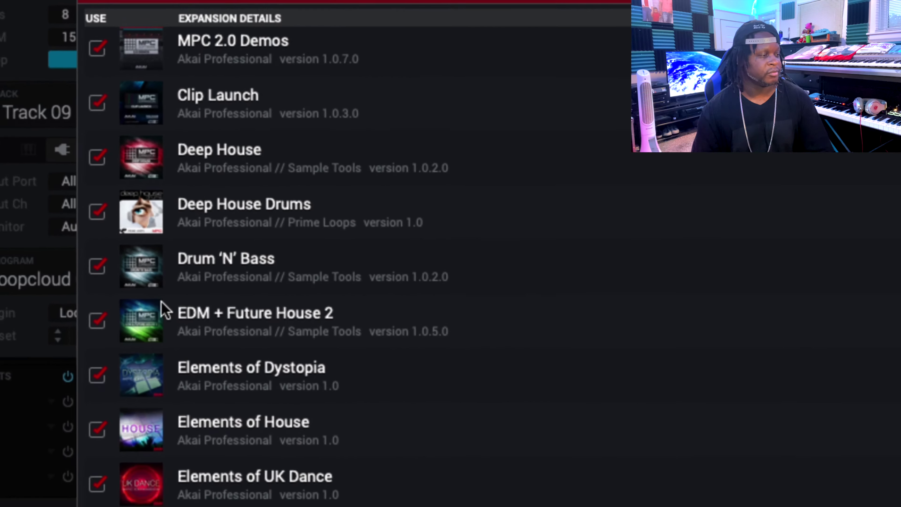
pyautogui.scroll(-10, 194, 191)
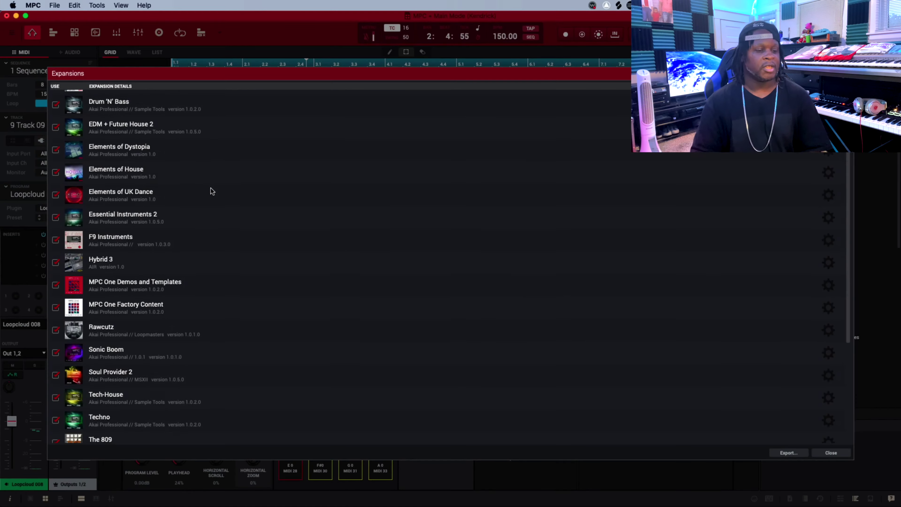
pyautogui.scroll(3, 211, 188)
pyautogui.scroll(-3, 211, 188)
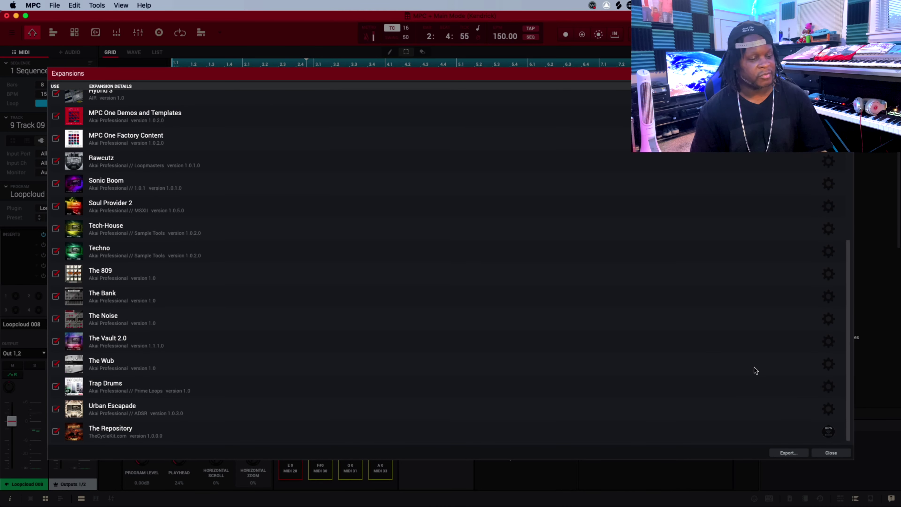
pyautogui.click(789, 453)
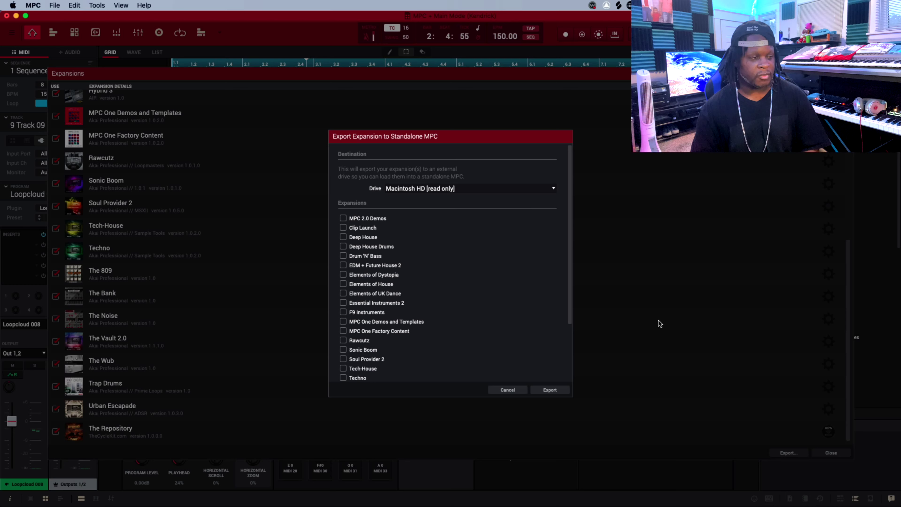
# Pick MPC X from the Drive dropdown as the export destination
pyautogui.click(453, 190)
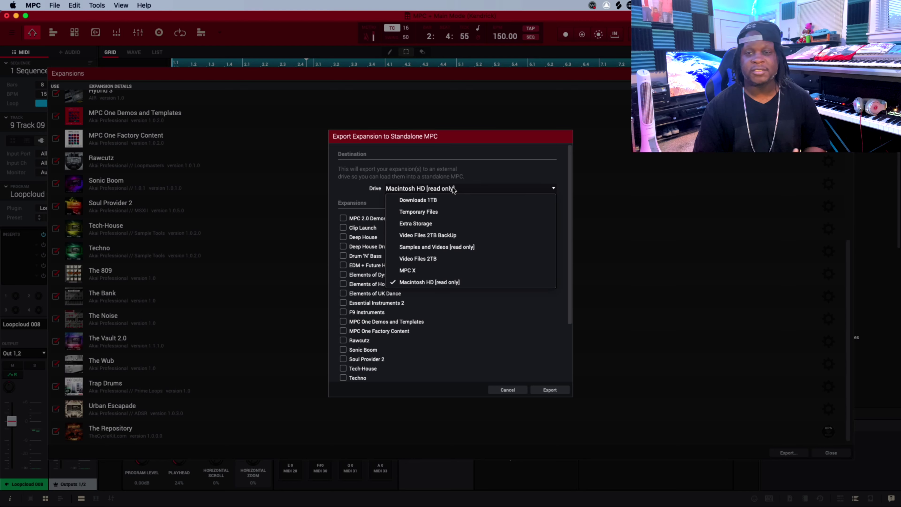
pyautogui.click(432, 273)
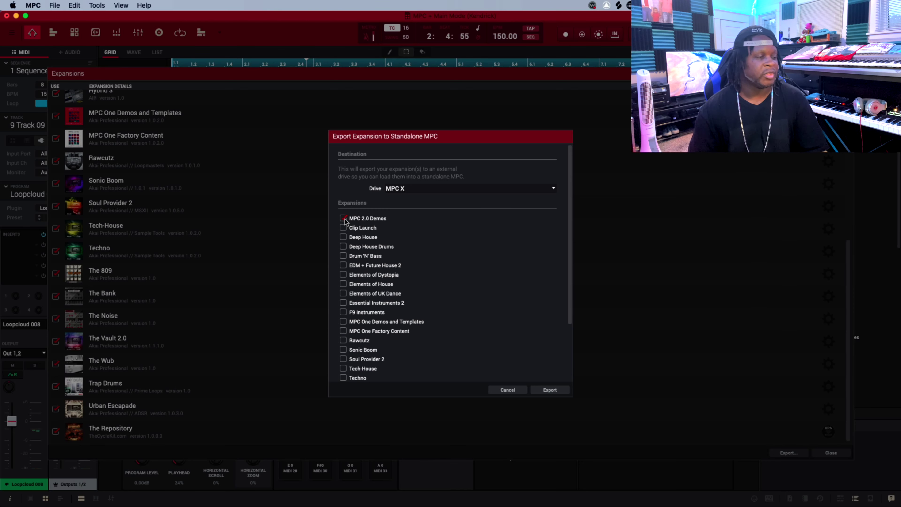
# Tick Clip Launch, Deep House and Drum 'N' Bass, select all expansions, and export them to MPC X
pyautogui.click(345, 227)
pyautogui.click(346, 238)
pyautogui.click(346, 255)
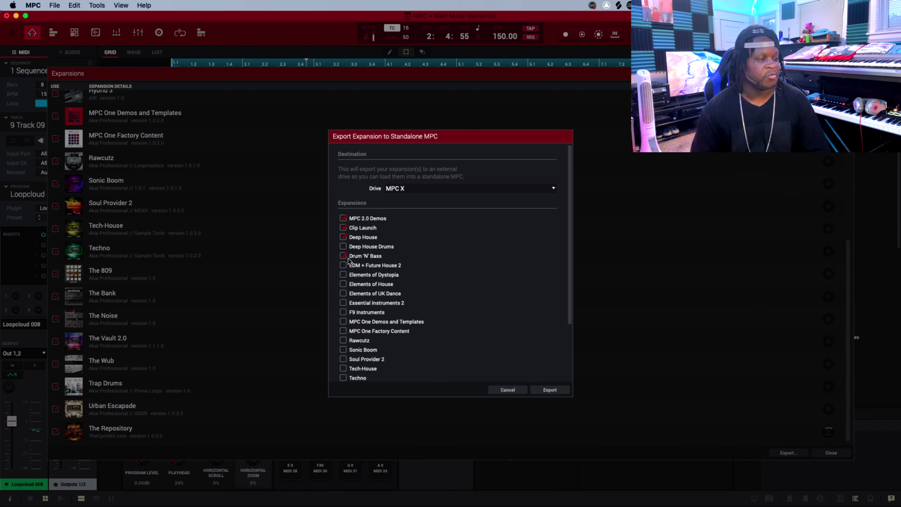
pyautogui.scroll(-3, 468, 343)
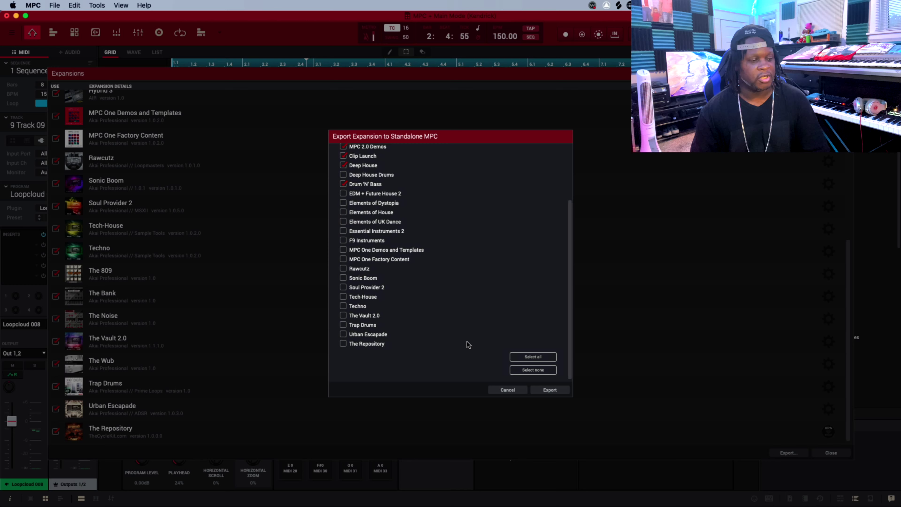
pyautogui.press('super+a')
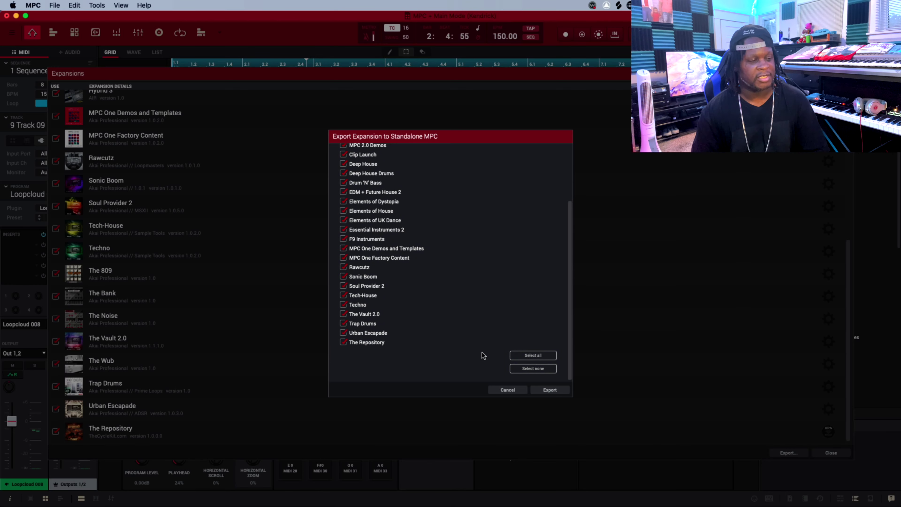
pyautogui.scroll(4, 483, 354)
pyautogui.scroll(-2, 425, 263)
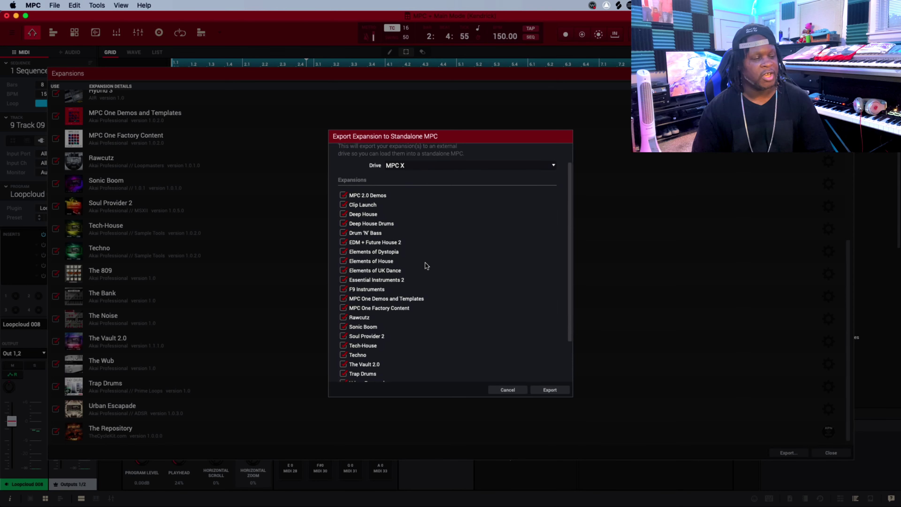
pyautogui.scroll(-1, 425, 263)
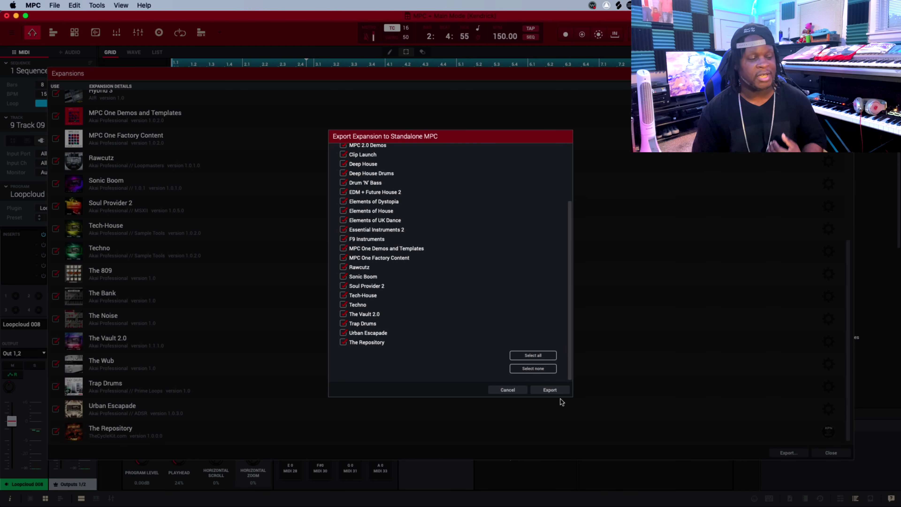
pyautogui.click(559, 390)
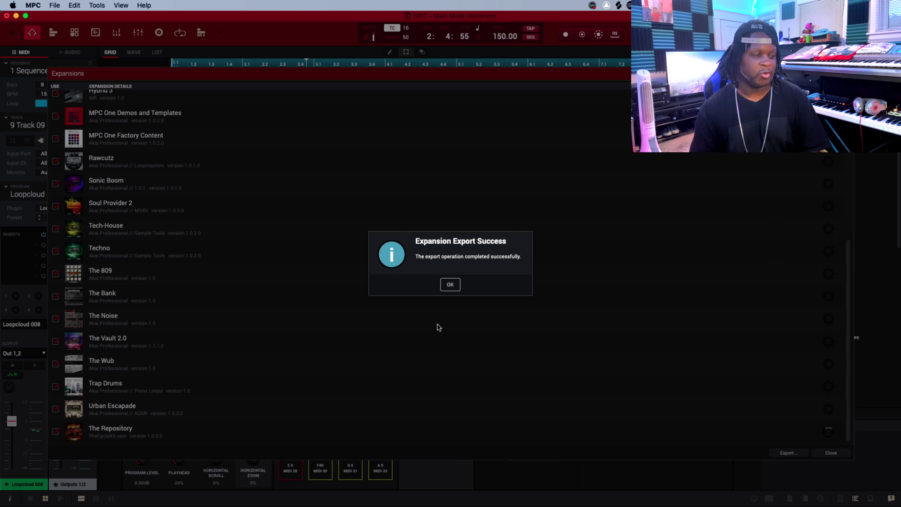
# Acknowledge the Expansion Export Success message with OK
pyautogui.click(449, 285)
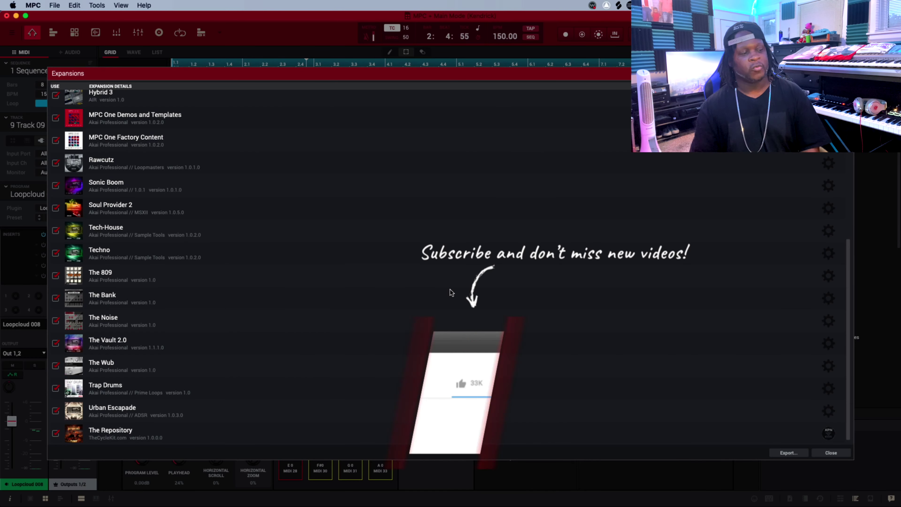